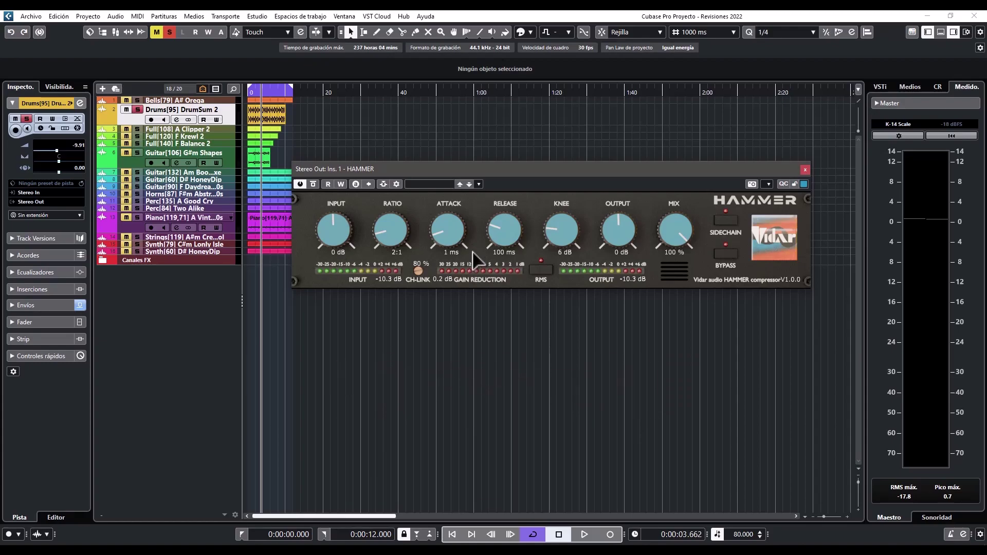
- Set the HAMMER compressor's input to -1.2 dB and its ratio to 1.7:1
{"action": "left_click_drag", "start_coordinate": [506, 171], "coordinate": [494, 170]}
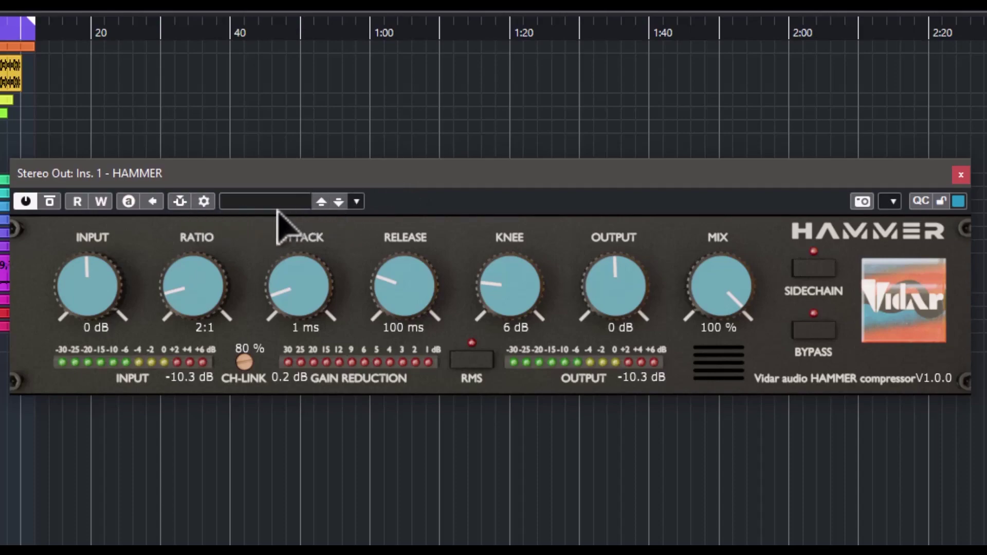
{"action": "mouse_move", "coordinate": [88, 298]}
{"action": "left_mouse_down"}
{"action": "mouse_move", "coordinate": [84, 278]}
{"action": "mouse_move", "coordinate": [92, 309]}
{"action": "left_mouse_up"}
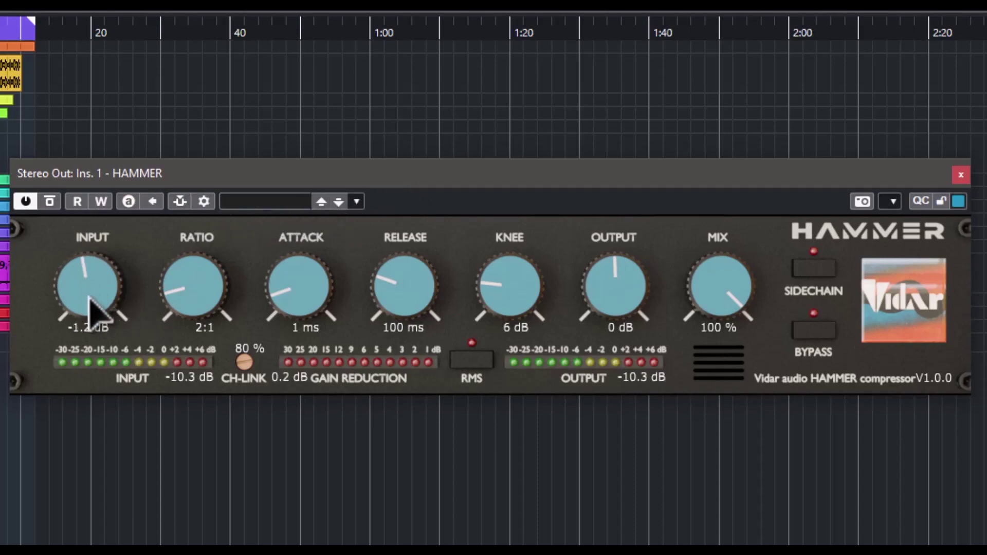
{"action": "left_click_drag", "start_coordinate": [177, 319], "coordinate": [192, 353]}
- Set the compressor's attack to 5.5 ms, release to 184 ms and knee to 14 dB
{"action": "left_click_drag", "start_coordinate": [186, 248], "coordinate": [300, 360]}
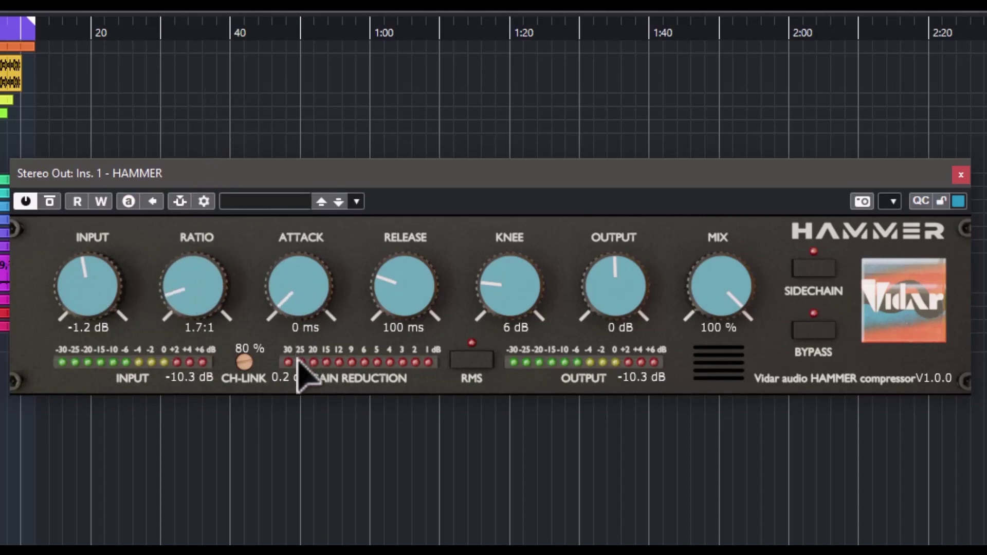
{"action": "left_click_drag", "start_coordinate": [292, 306], "coordinate": [329, 278]}
{"action": "left_click_drag", "start_coordinate": [423, 287], "coordinate": [421, 190]}
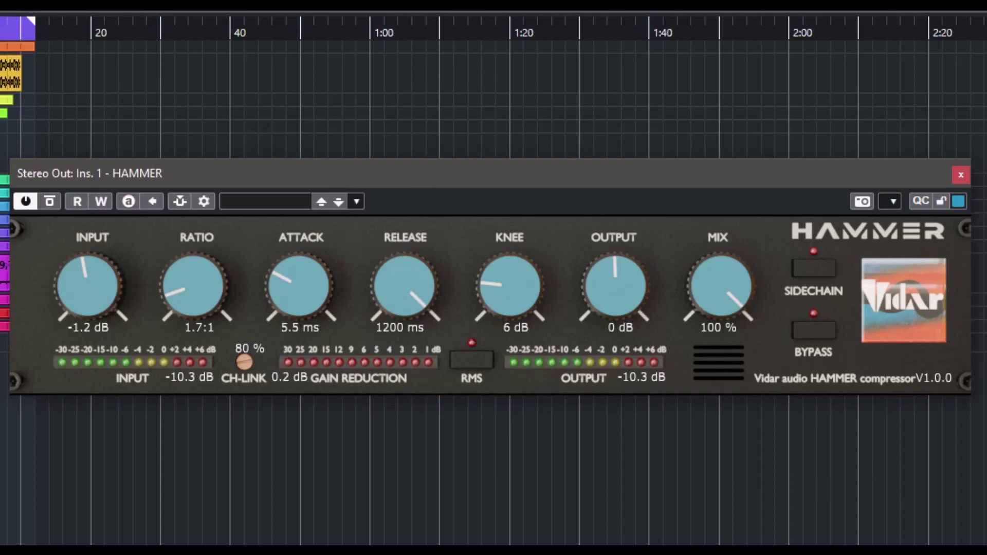
{"action": "left_click_drag", "start_coordinate": [439, 82], "coordinate": [503, 227]}
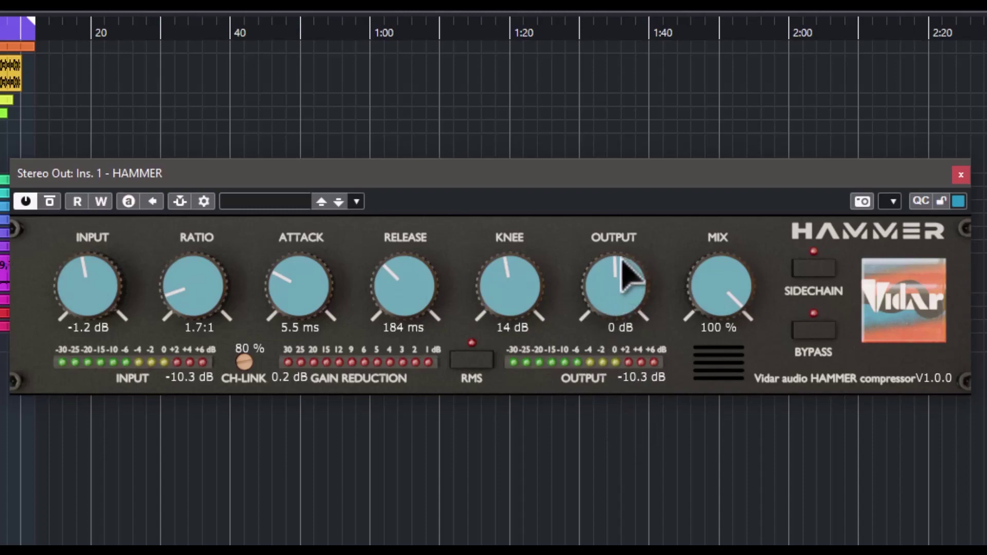
- Set the output to -3.8 dB, then try the mix at 50 % and return it to 100 %
{"action": "left_click_drag", "start_coordinate": [613, 281], "coordinate": [608, 304]}
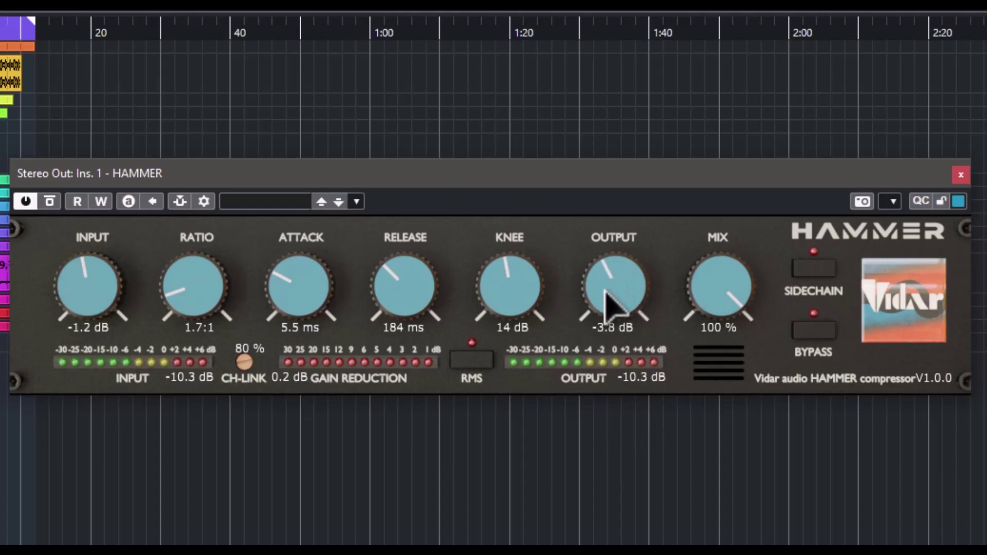
{"action": "left_click_drag", "start_coordinate": [747, 282], "coordinate": [727, 379]}
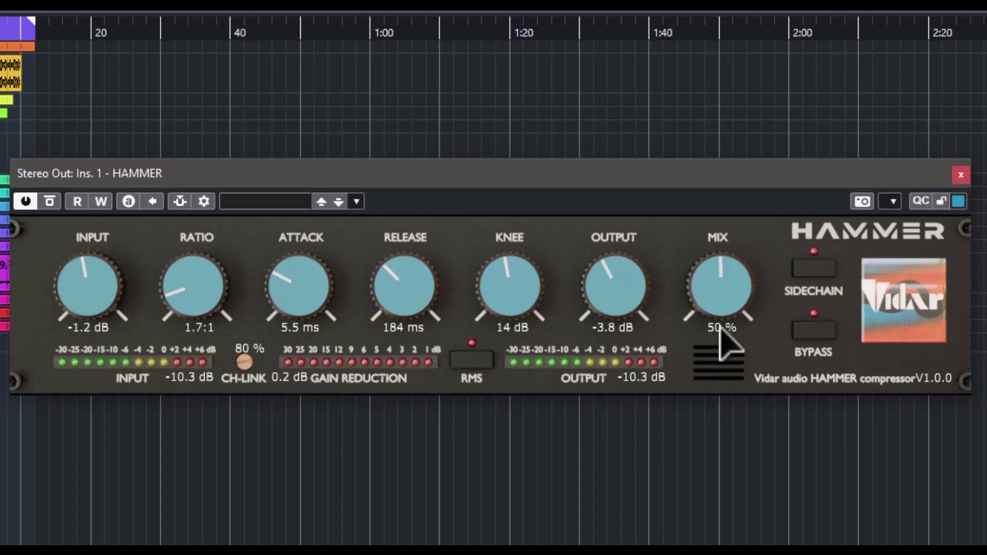
{"action": "left_click_drag", "start_coordinate": [722, 329], "coordinate": [722, 210]}
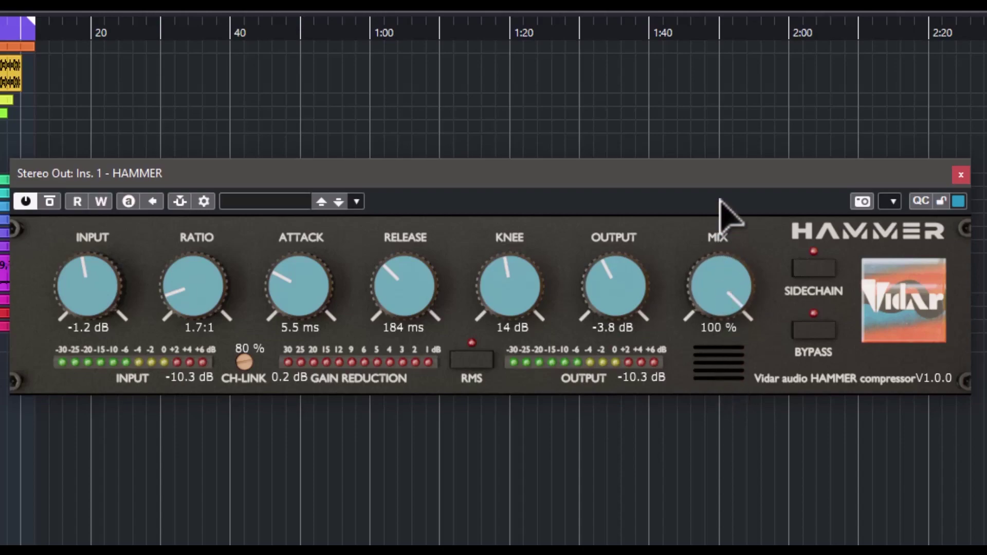
- Enable the compressor's sidechain, look at the side-chain routing dialog, and close it with the host side-chain input switched off
{"action": "left_click", "coordinate": [811, 268]}
{"action": "left_click", "coordinate": [181, 202]}
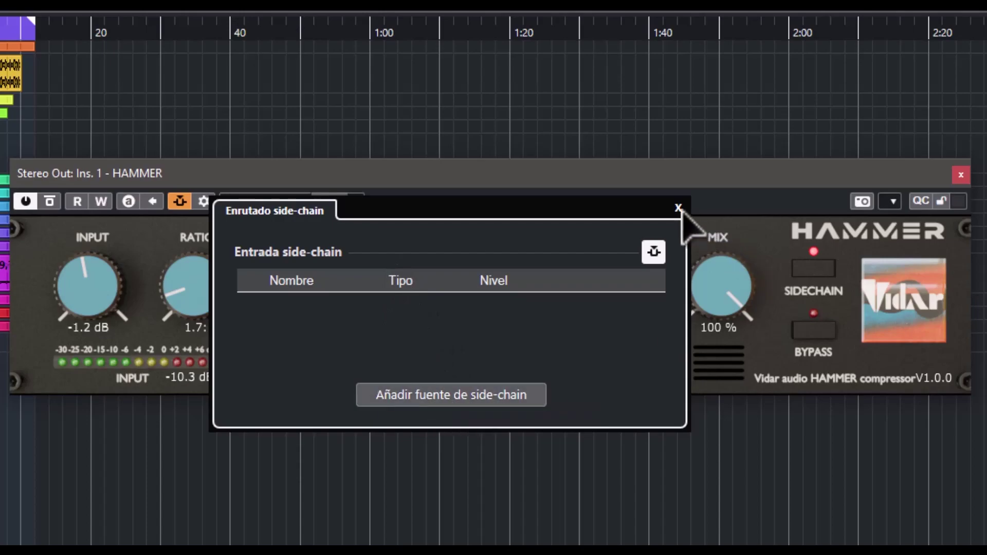
{"action": "left_click", "coordinate": [679, 207]}
{"action": "left_click", "coordinate": [180, 201]}
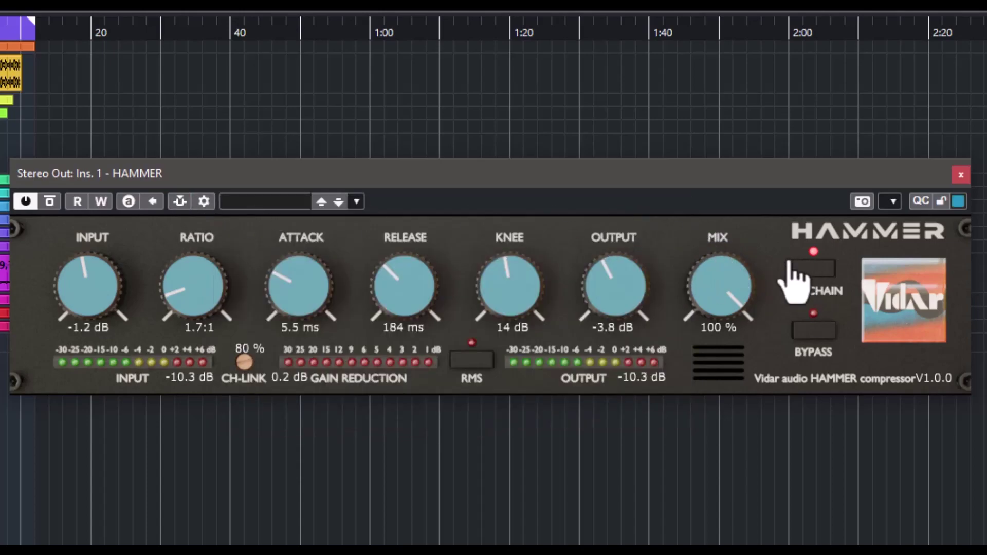
- Toggle the compressor's sidechain and bypass switches on and off, leaving both disabled
{"action": "left_click", "coordinate": [824, 275]}
{"action": "left_click", "coordinate": [815, 260]}
{"action": "left_click", "coordinate": [815, 260]}
{"action": "left_click", "coordinate": [820, 332]}
{"action": "left_click", "coordinate": [819, 336]}
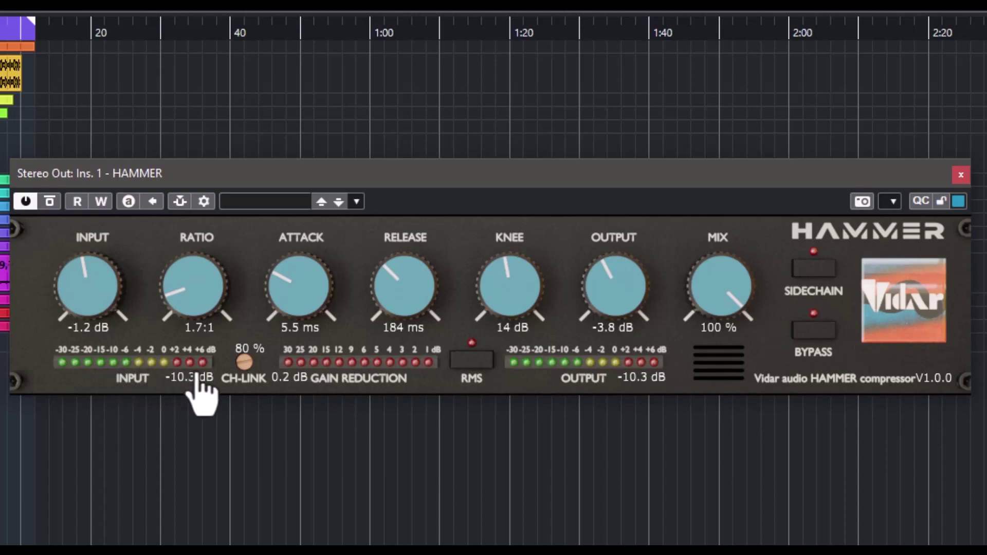
- Set the input to -4.8 dB and the output to -1.4 dB, and toggle RMS detection on and off
{"action": "left_click_drag", "start_coordinate": [88, 283], "coordinate": [96, 286]}
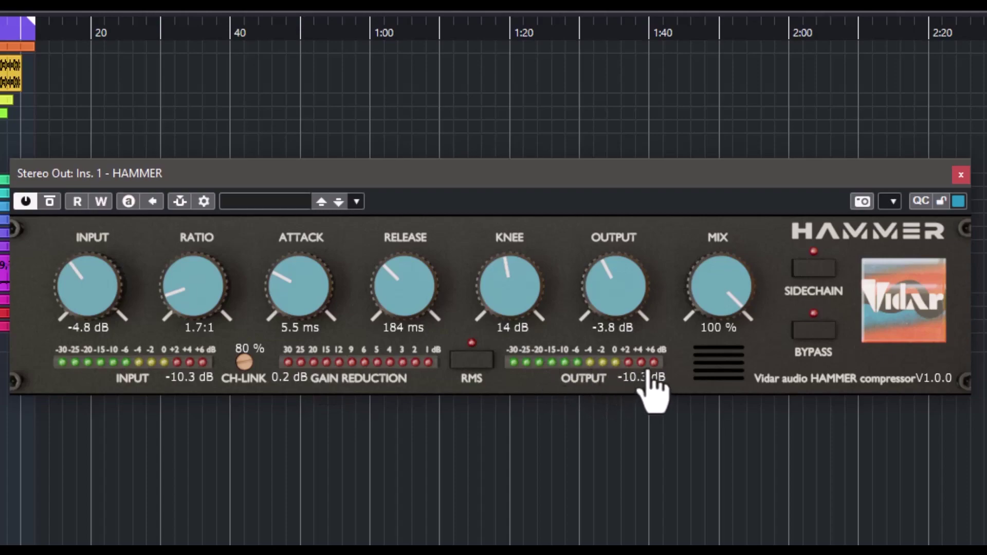
{"action": "left_click_drag", "start_coordinate": [617, 298], "coordinate": [569, 319]}
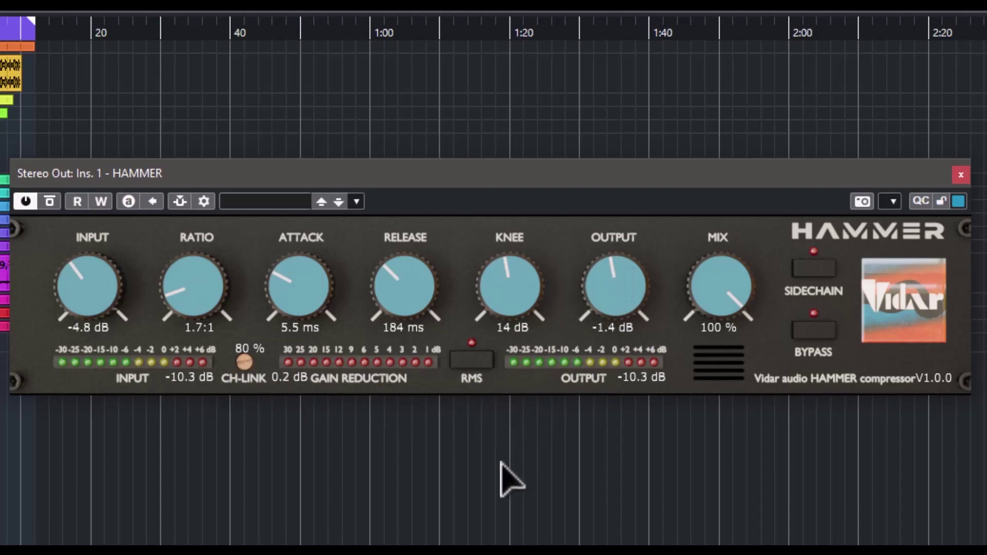
{"action": "left_click", "coordinate": [472, 363]}
{"action": "left_click", "coordinate": [472, 362]}
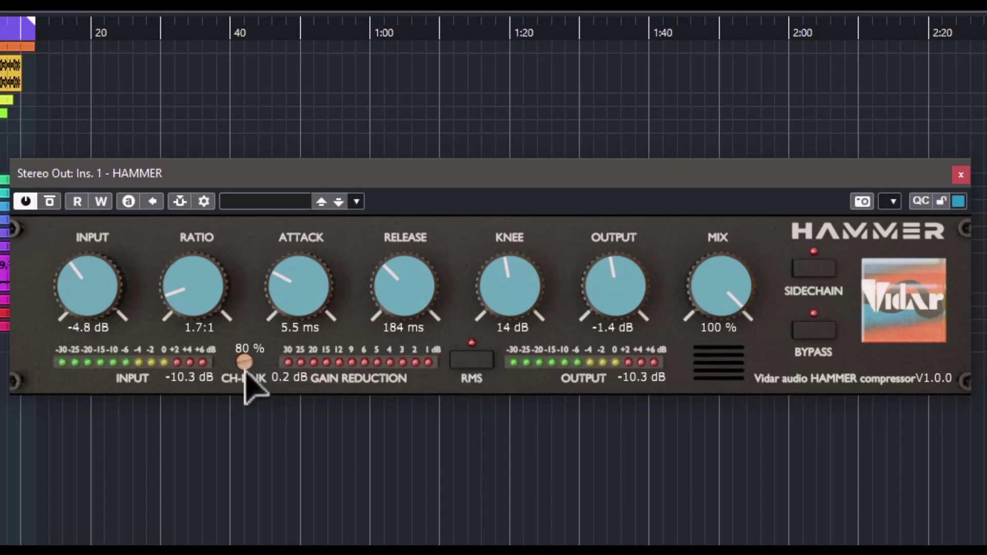
- Try lower channel link amounts on the compressor and set CH-LINK to 100 %
{"action": "left_click_drag", "start_coordinate": [244, 367], "coordinate": [242, 286]}
{"action": "left_click_drag", "start_coordinate": [244, 366], "coordinate": [246, 426]}
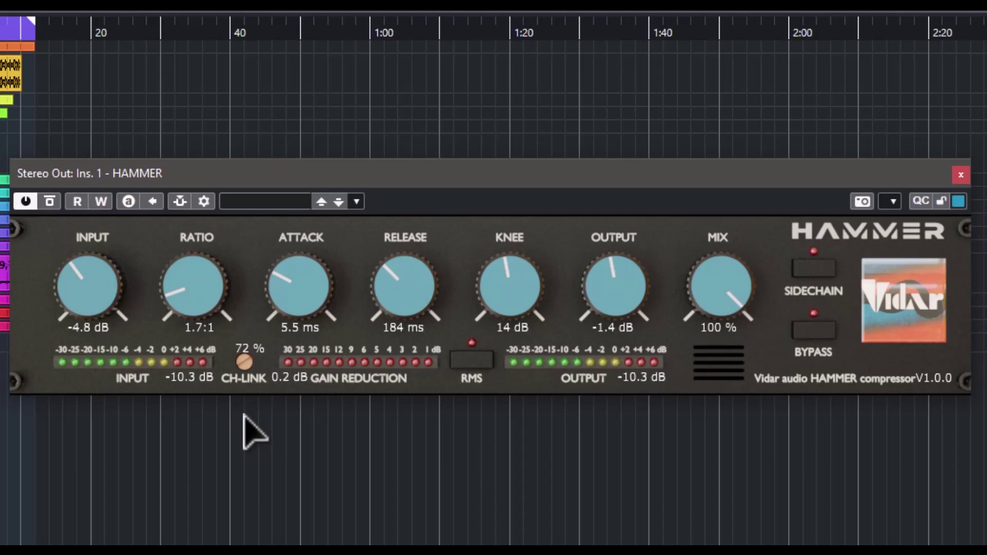
{"action": "left_click_drag", "start_coordinate": [244, 416], "coordinate": [249, 461]}
{"action": "left_click_drag", "start_coordinate": [243, 367], "coordinate": [245, 177]}
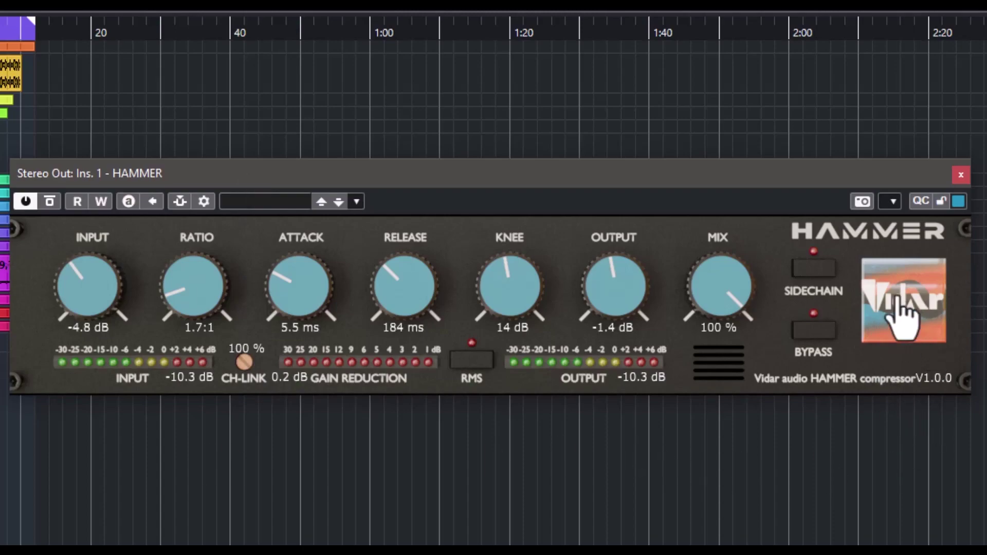
{"action": "left_click", "coordinate": [269, 202]}
{"action": "left_click", "coordinate": [268, 202]}
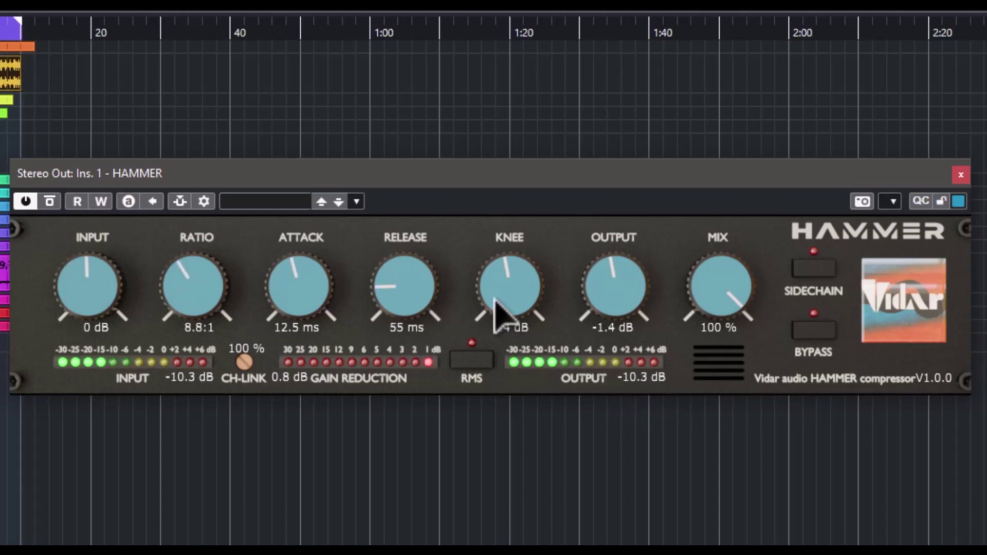
- Set the knee to 0 dB, the output to -5.4 dB and the input to 16 dB
{"action": "left_click_drag", "start_coordinate": [502, 320], "coordinate": [529, 518]}
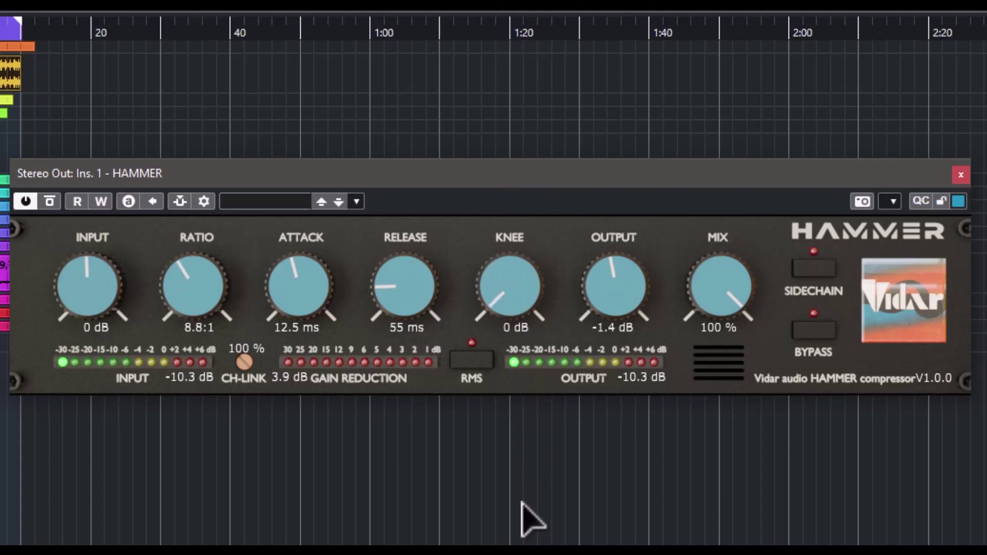
{"action": "left_click_drag", "start_coordinate": [125, 309], "coordinate": [106, 234]}
{"action": "left_click_drag", "start_coordinate": [635, 293], "coordinate": [622, 297]}
{"action": "left_click_drag", "start_coordinate": [92, 301], "coordinate": [98, 280]}
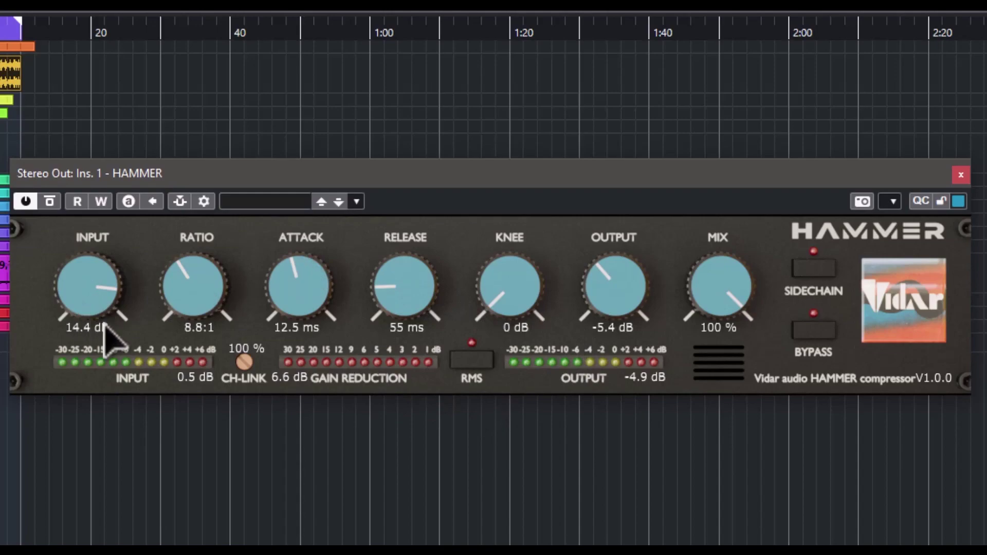
{"action": "left_click_drag", "start_coordinate": [88, 315], "coordinate": [88, 303]}
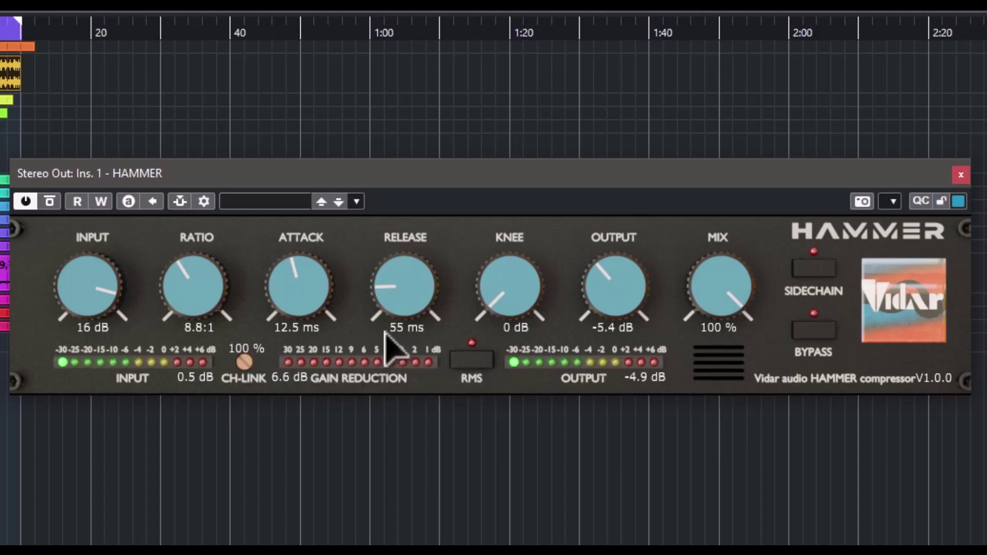
- Set the output to -11.4 dB, the input to 20 dB and the ratio to INF:1
{"action": "mouse_move", "coordinate": [118, 308]}
{"action": "left_mouse_down"}
{"action": "mouse_move", "coordinate": [99, 308]}
{"action": "mouse_move", "coordinate": [114, 320]}
{"action": "left_mouse_up"}
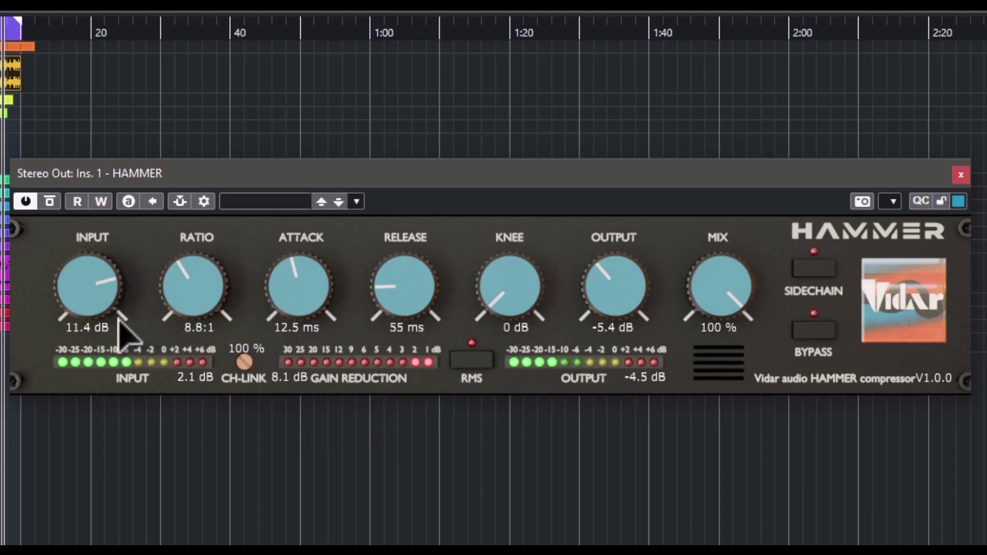
{"action": "left_click_drag", "start_coordinate": [617, 269], "coordinate": [617, 308]}
{"action": "left_click_drag", "start_coordinate": [104, 287], "coordinate": [104, 211]}
{"action": "left_click_drag", "start_coordinate": [214, 280], "coordinate": [216, 175]}
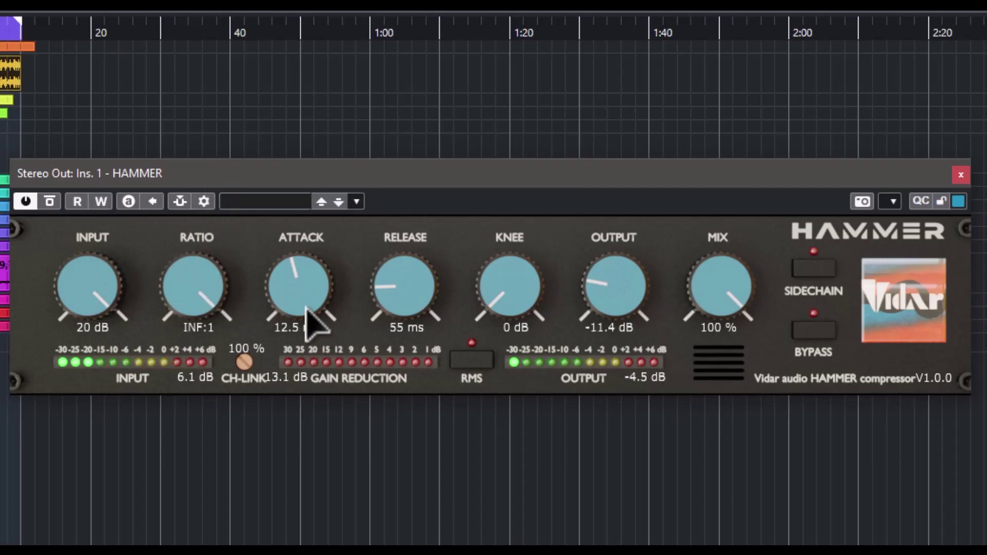
- Set the attack to 0 ms and the release to 1200 ms, trying a 30 dB knee before returning it to 0 dB
{"action": "left_click_drag", "start_coordinate": [302, 304], "coordinate": [337, 489]}
{"action": "left_click_drag", "start_coordinate": [404, 294], "coordinate": [408, 55]}
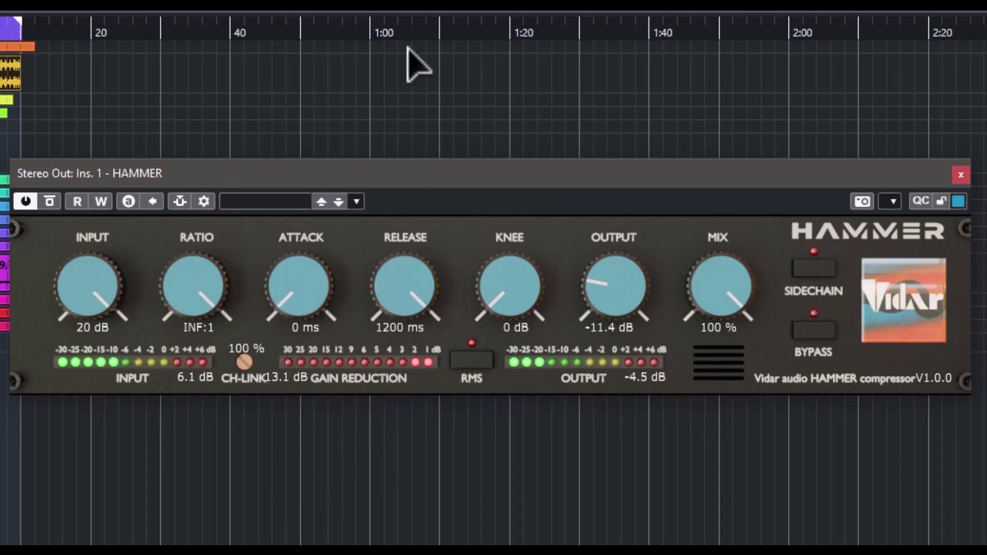
{"action": "left_click_drag", "start_coordinate": [514, 313], "coordinate": [518, 20]}
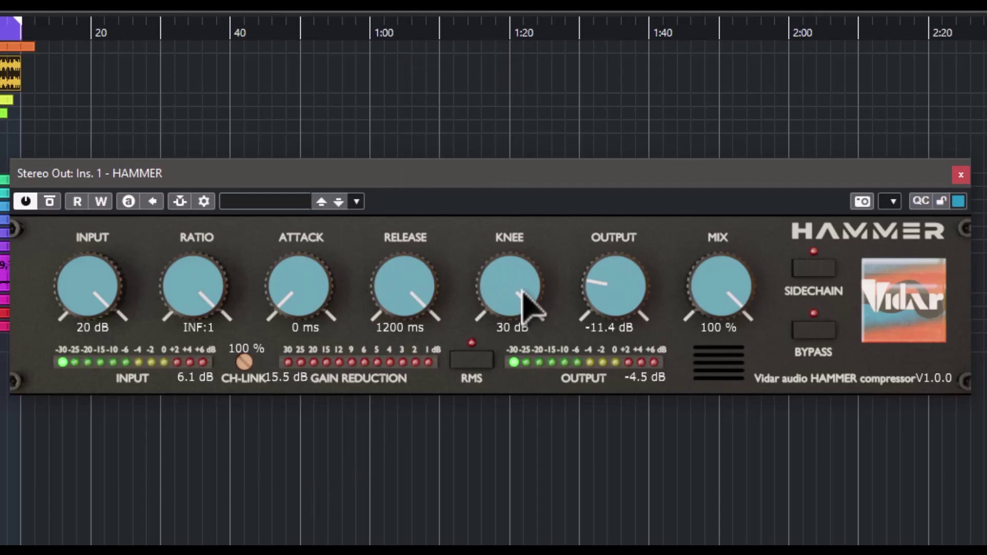
{"action": "left_click_drag", "start_coordinate": [523, 302], "coordinate": [513, 545]}
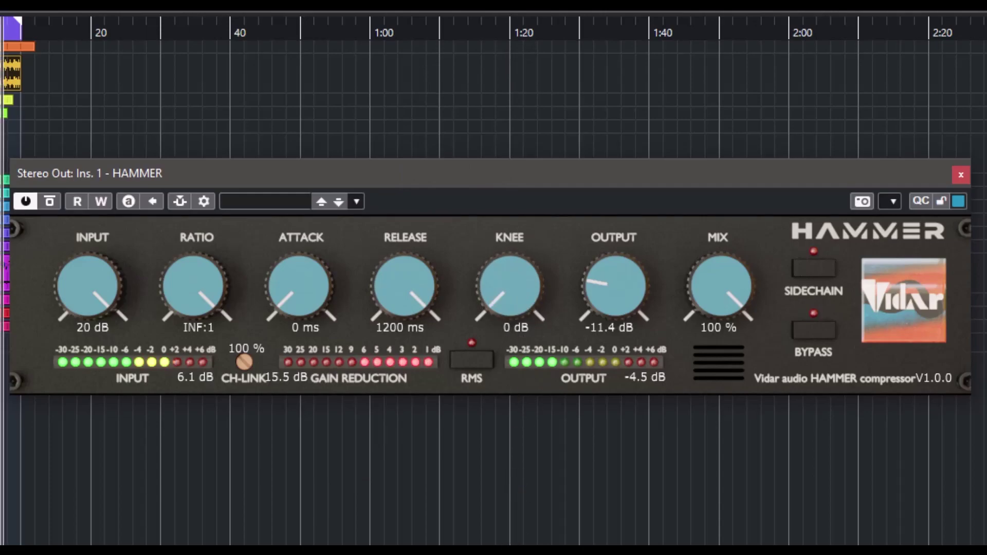
- Try the channel link at 0 %, compare against the bypassed signal, and return the link to 100 %
{"action": "left_click_drag", "start_coordinate": [246, 362], "coordinate": [250, 544]}
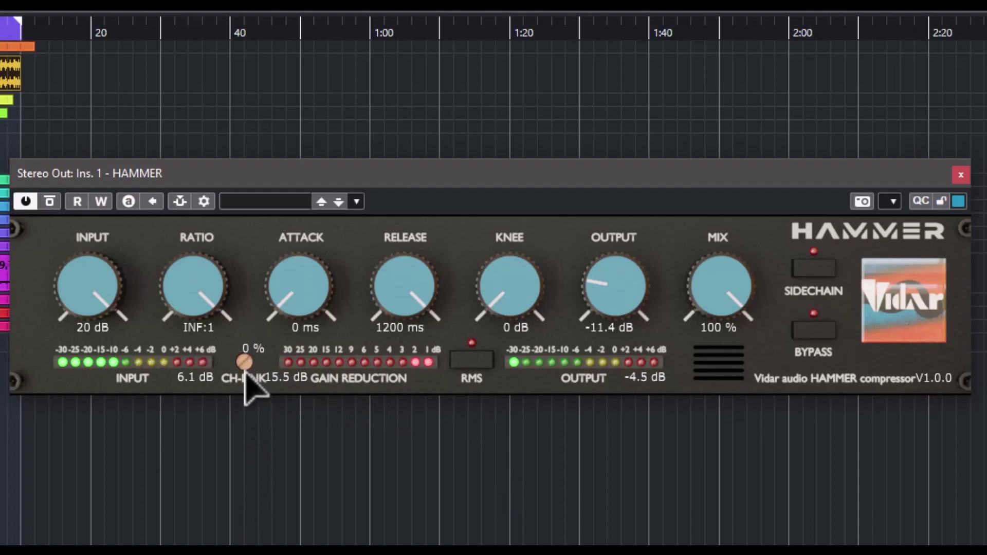
{"action": "left_click", "coordinate": [816, 339]}
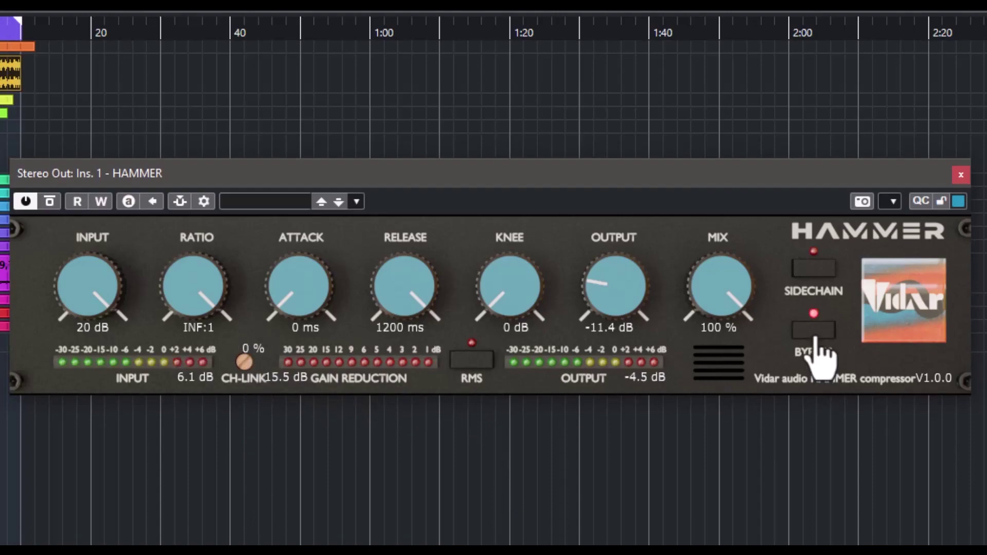
{"action": "left_click", "coordinate": [815, 339]}
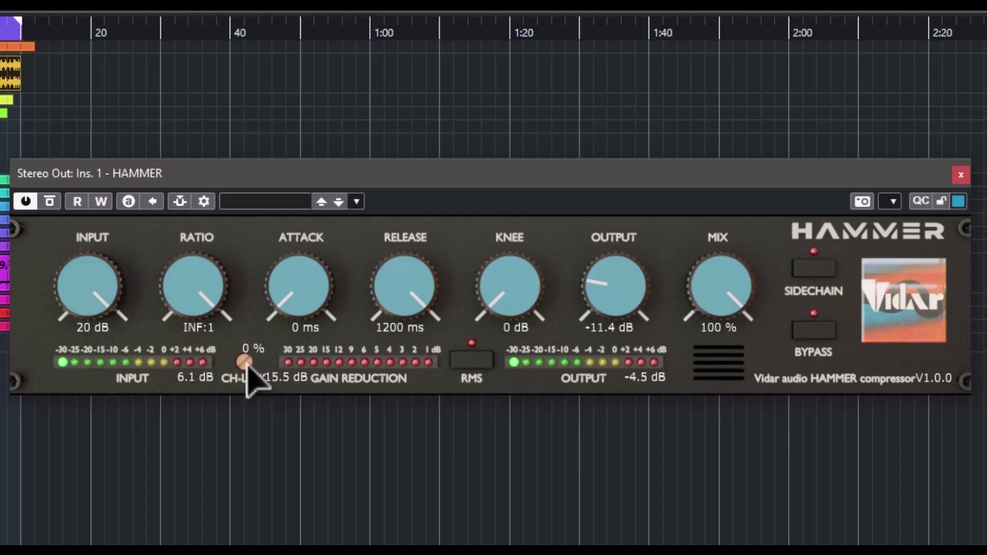
{"action": "left_click_drag", "start_coordinate": [247, 373], "coordinate": [221, 127]}
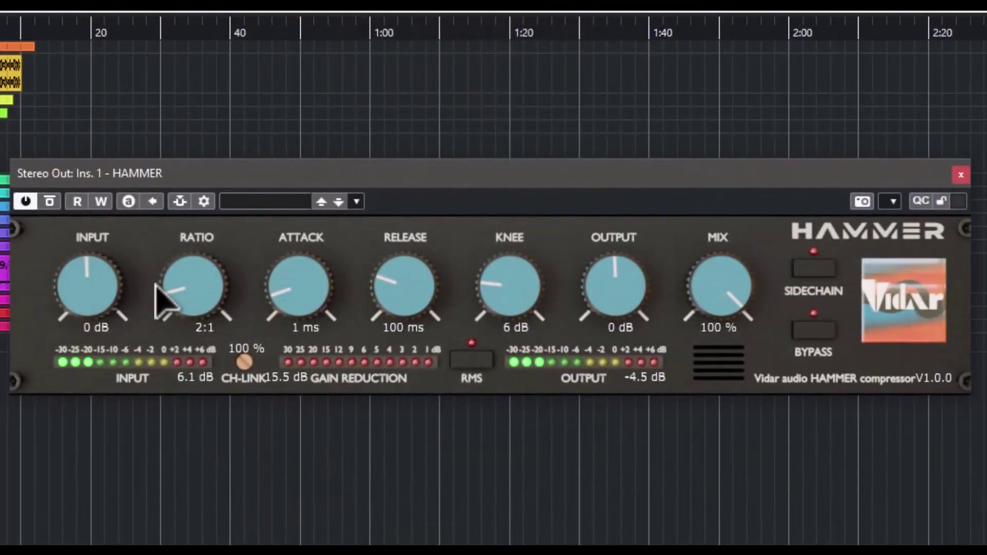
- Set the compressor's input to 12.8 dB, the output to -15.8 dB and the ratio to 4.4:1
{"action": "scroll", "coordinate": [98, 281], "scroll_direction": "up", "scroll_amount": 8}
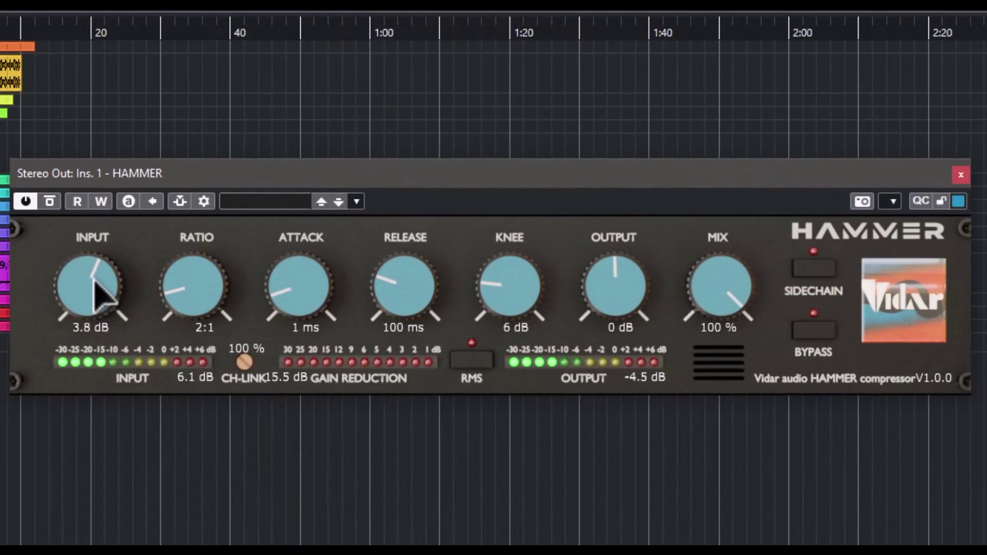
{"action": "scroll", "coordinate": [625, 282], "scroll_direction": "down", "scroll_amount": 6}
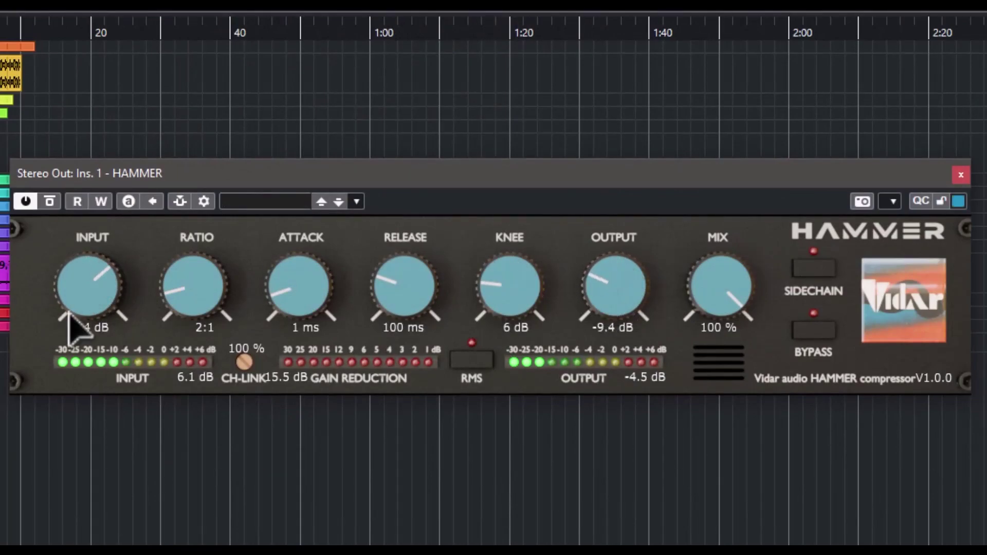
{"action": "scroll", "coordinate": [78, 308], "scroll_direction": "up", "scroll_amount": 4}
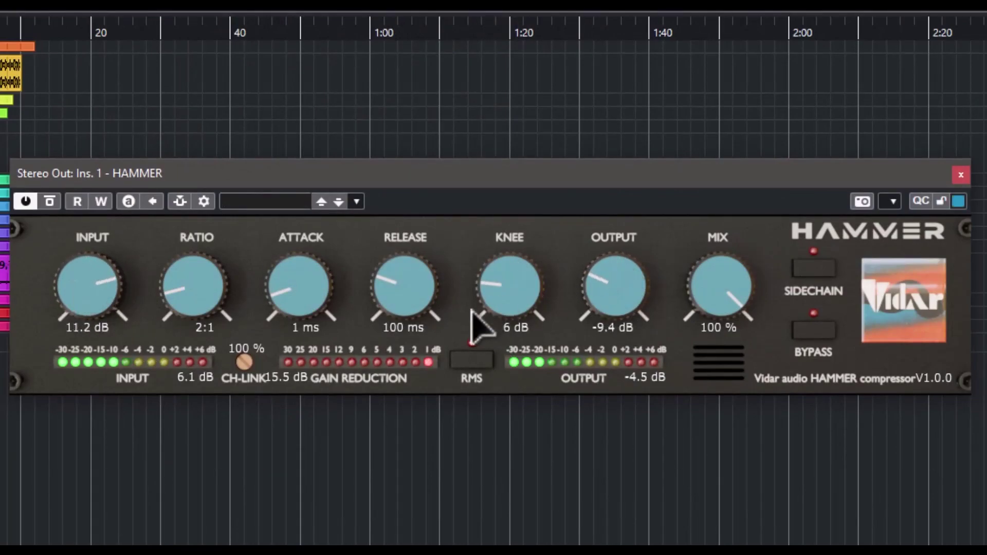
{"action": "scroll", "coordinate": [82, 299], "scroll_direction": "up", "scroll_amount": 3}
{"action": "scroll", "coordinate": [85, 296], "scroll_direction": "up", "scroll_amount": 1}
{"action": "scroll", "coordinate": [88, 307], "scroll_direction": "down", "scroll_amount": 2}
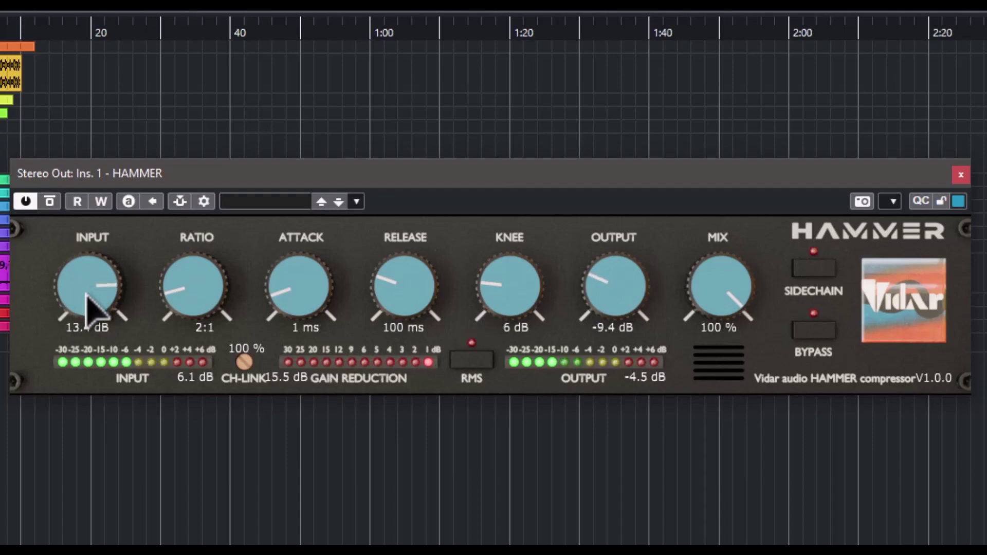
{"action": "scroll", "coordinate": [623, 301], "scroll_direction": "down", "scroll_amount": 5}
{"action": "scroll", "coordinate": [190, 278], "scroll_direction": "up", "scroll_amount": 3}
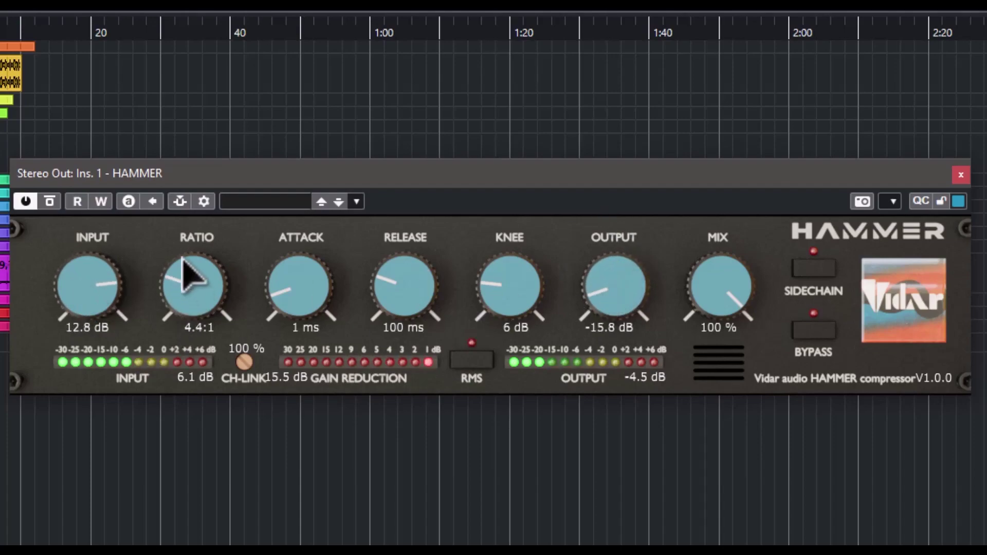
- Set the attack to 23.1 ms, the release to 318 ms and the knee to 30 dB
{"action": "left_click_drag", "start_coordinate": [303, 314], "coordinate": [302, 203]}
{"action": "left_click_drag", "start_coordinate": [402, 309], "coordinate": [403, 263]}
{"action": "left_click_drag", "start_coordinate": [506, 327], "coordinate": [511, 137]}
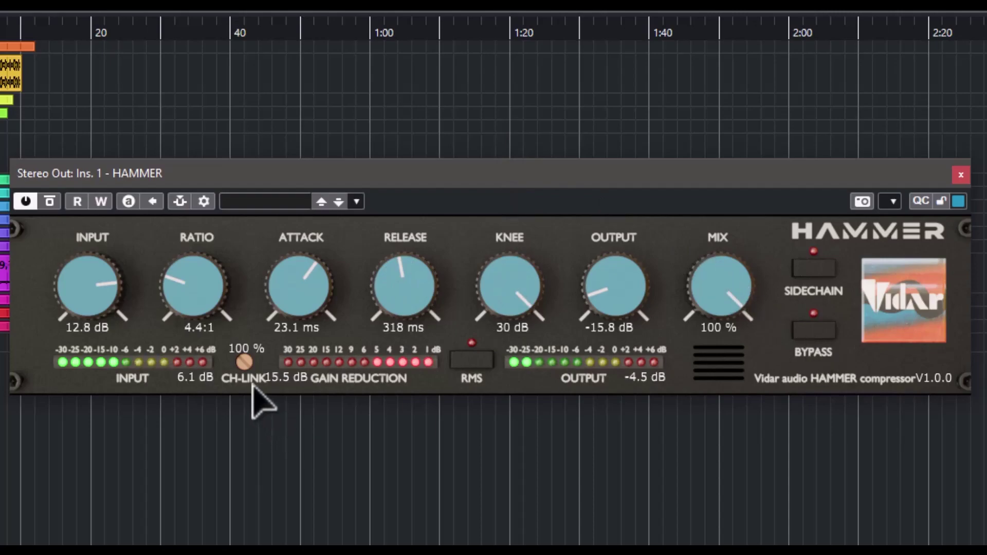
- Try a lower channel link setting before returning it to 100 %
{"action": "left_click_drag", "start_coordinate": [246, 367], "coordinate": [246, 553]}
{"action": "left_click_drag", "start_coordinate": [250, 458], "coordinate": [236, 302]}
- Set the input to 20 dB, the ratio to INF:1, the attack and release to 0 ms and the output to -14.4 dB
{"action": "left_click_drag", "start_coordinate": [90, 293], "coordinate": [67, 240]}
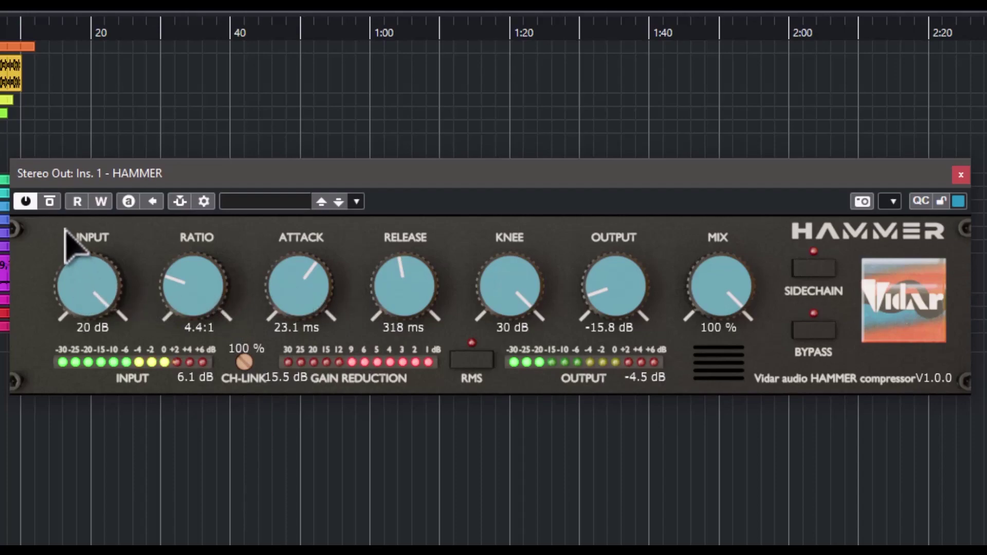
{"action": "left_click_drag", "start_coordinate": [188, 308], "coordinate": [165, 106]}
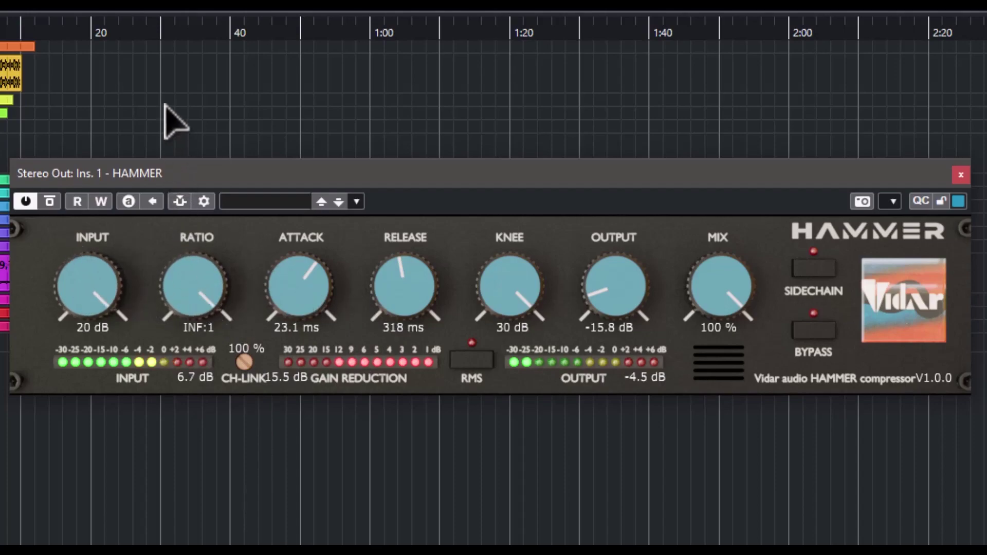
{"action": "left_click_drag", "start_coordinate": [269, 282], "coordinate": [403, 360]}
{"action": "left_click_drag", "start_coordinate": [408, 260], "coordinate": [496, 489]}
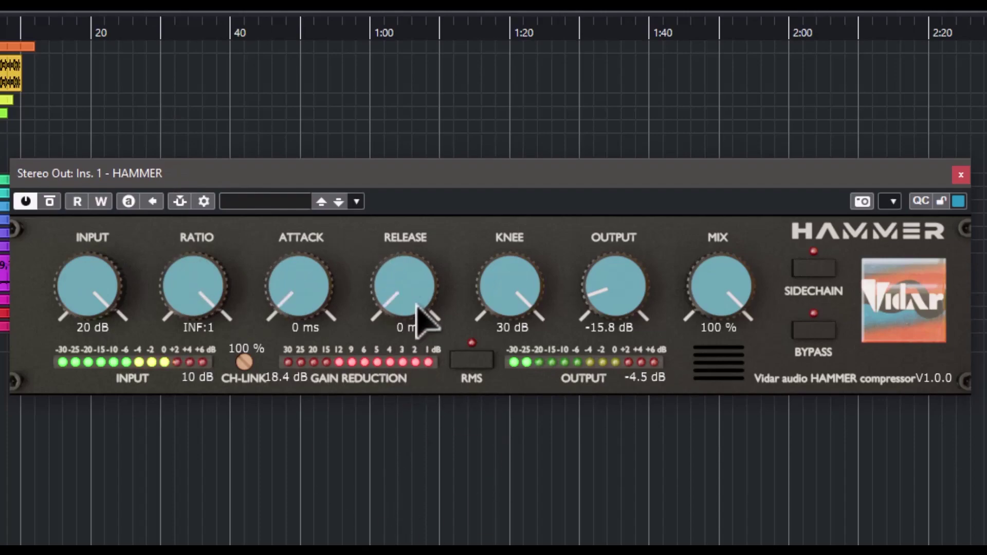
{"action": "left_click_drag", "start_coordinate": [412, 314], "coordinate": [378, 493]}
{"action": "left_click_drag", "start_coordinate": [724, 278], "coordinate": [724, 220]}
{"action": "left_click_drag", "start_coordinate": [613, 301], "coordinate": [613, 297]}
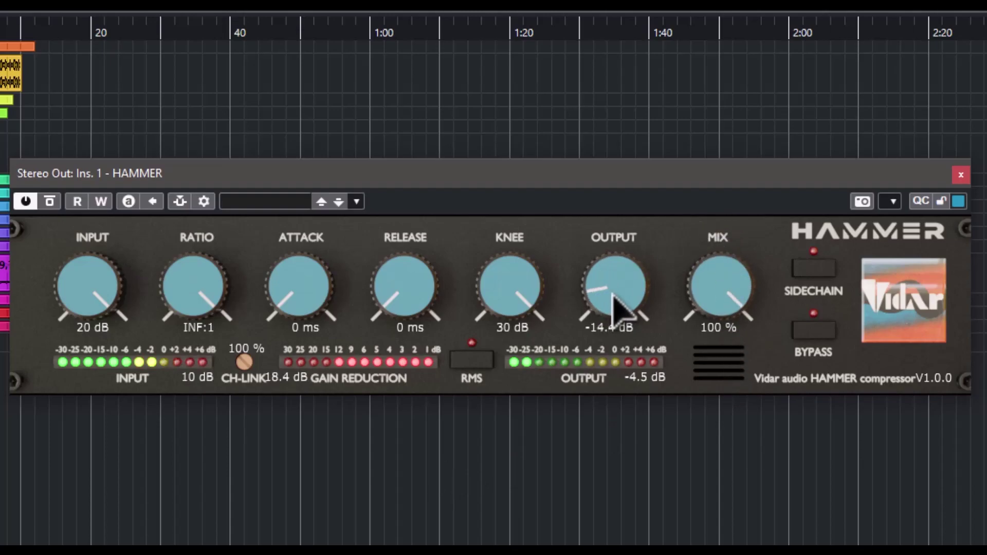
- Compare against the bypassed signal and try the channel link at 0 % before raising it again
{"action": "left_click", "coordinate": [815, 332]}
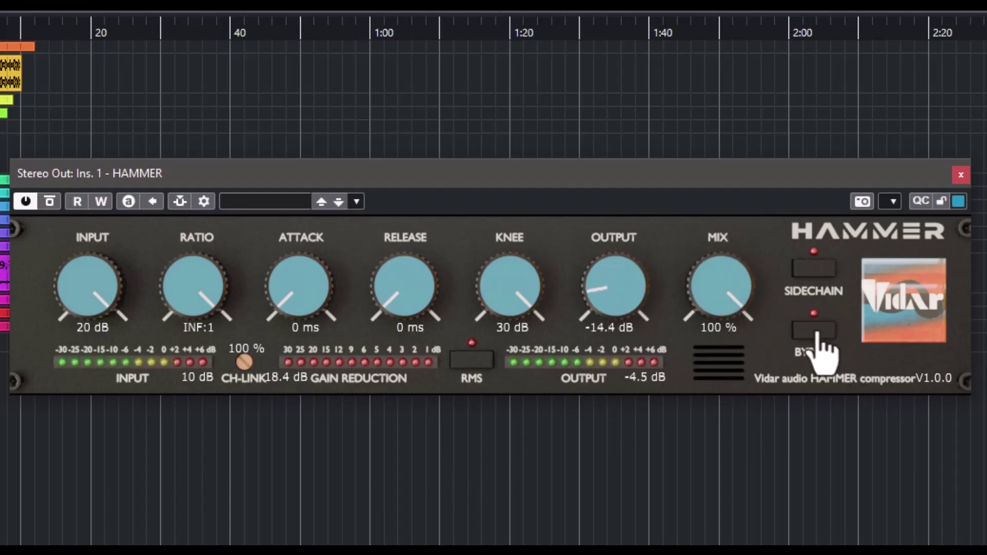
{"action": "left_click_drag", "start_coordinate": [245, 362], "coordinate": [254, 494]}
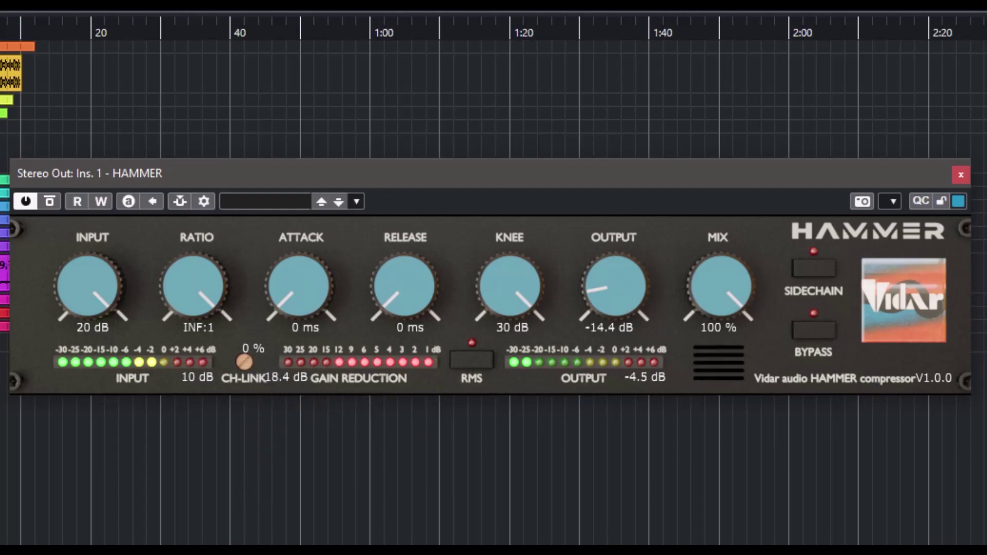
{"action": "left_click_drag", "start_coordinate": [211, 548], "coordinate": [225, 259]}
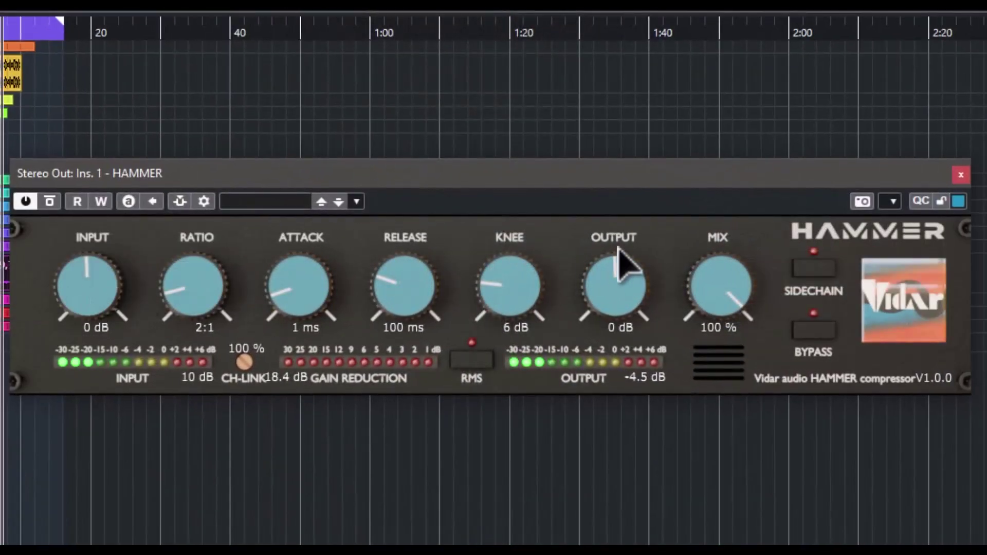
- Set the compressor's input to 15 dB, the output to -14.2 dB and the ratio to 5.7:1
{"action": "left_click_drag", "start_coordinate": [628, 286], "coordinate": [629, 342]}
{"action": "left_click_drag", "start_coordinate": [82, 326], "coordinate": [70, 230]}
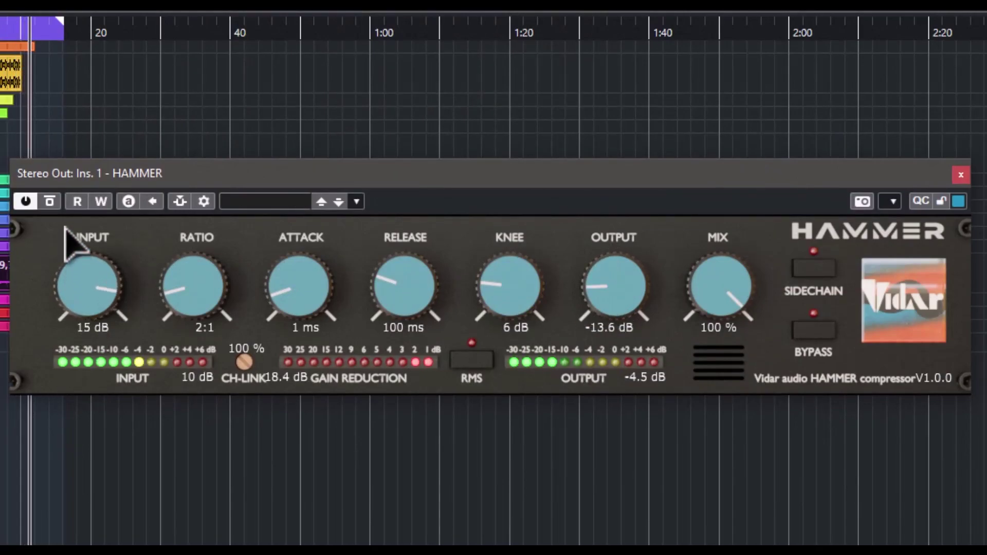
{"action": "scroll", "coordinate": [200, 288], "scroll_direction": "up", "scroll_amount": 5}
{"action": "scroll", "coordinate": [304, 293], "scroll_direction": "up", "scroll_amount": 1}
- Set the attack to 8.3 ms, the release to 546 ms and the knee to 30 dB
{"action": "scroll", "coordinate": [300, 288], "scroll_direction": "up", "scroll_amount": 4}
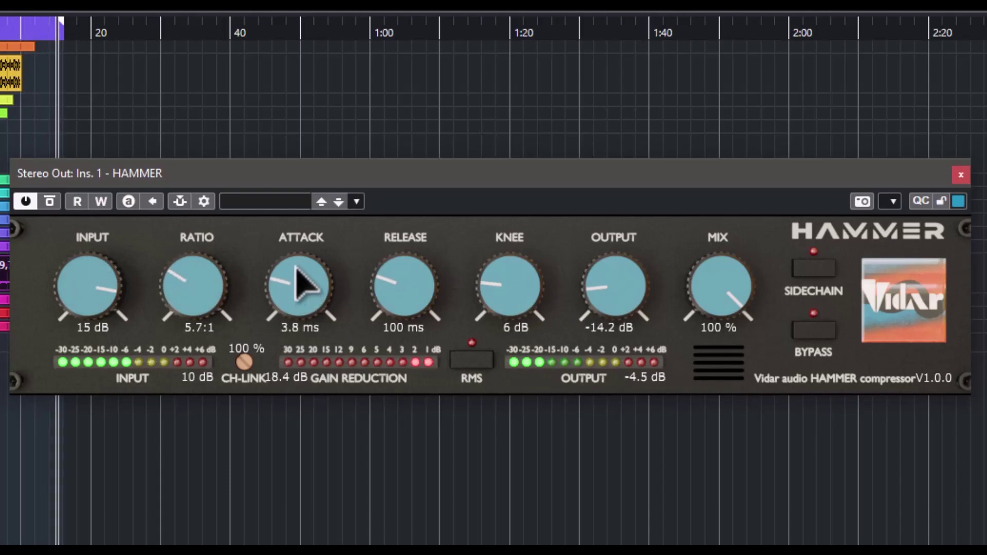
{"action": "scroll", "coordinate": [406, 273], "scroll_direction": "up", "scroll_amount": 5}
{"action": "scroll", "coordinate": [280, 283], "scroll_direction": "up", "scroll_amount": 2}
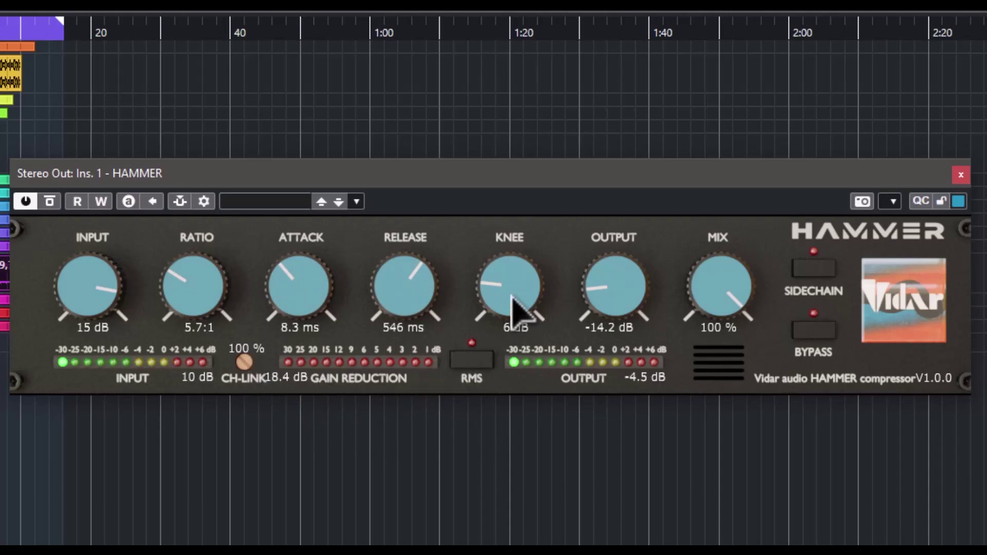
{"action": "left_click_drag", "start_coordinate": [511, 286], "coordinate": [490, 96]}
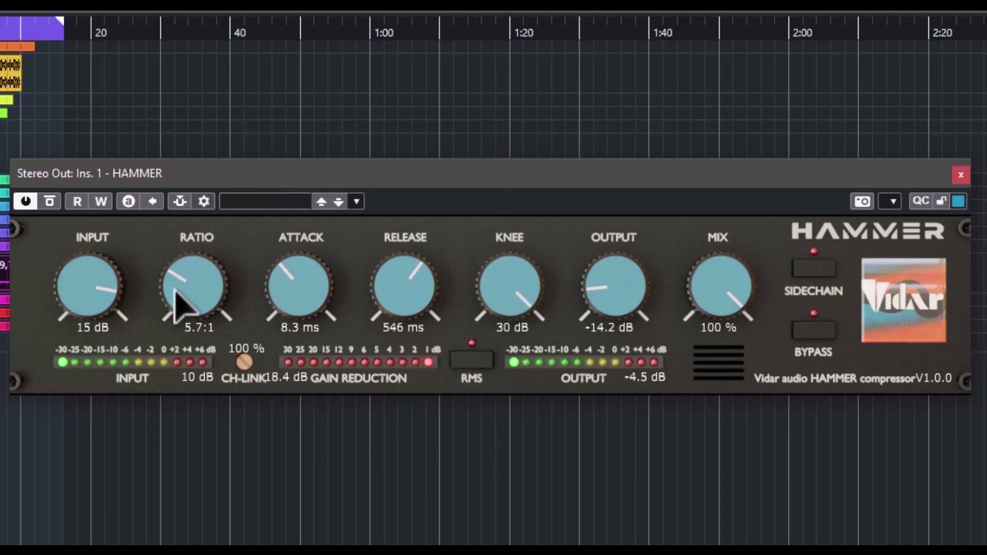
- Set the input to 20 dB, the ratio to 1:1, the attack to 0 ms, the knee to 0 dB and the output to -18.4 dB
{"action": "scroll", "coordinate": [100, 272], "scroll_direction": "up", "scroll_amount": 3}
{"action": "left_click_drag", "start_coordinate": [198, 291], "coordinate": [309, 370]}
{"action": "left_click_drag", "start_coordinate": [298, 286], "coordinate": [296, 416]}
{"action": "left_click_drag", "start_coordinate": [509, 299], "coordinate": [546, 514]}
{"action": "left_click_drag", "start_coordinate": [612, 298], "coordinate": [619, 330]}
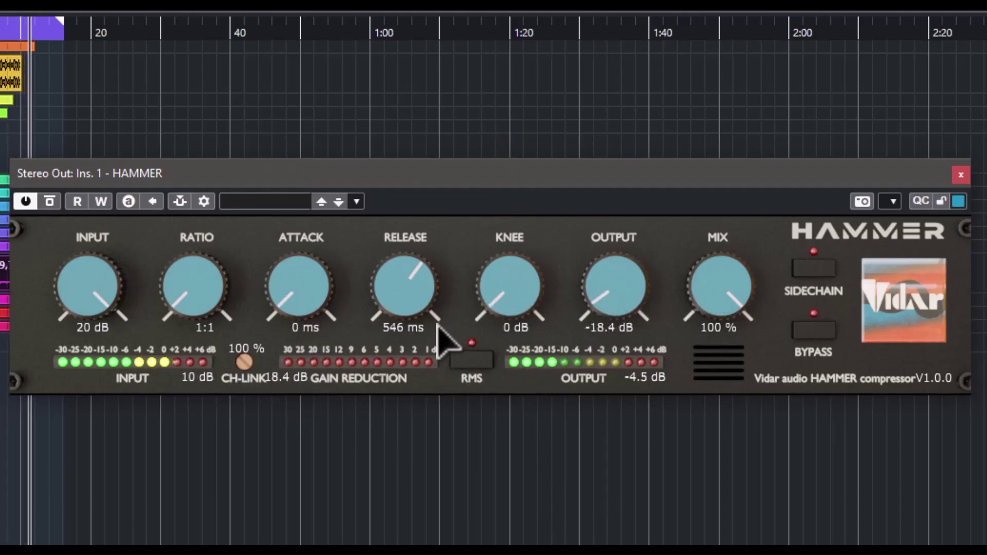
- Try contrasting short and long attack and release times together with a much higher ratio
{"action": "left_click_drag", "start_coordinate": [412, 331], "coordinate": [404, 532]}
{"action": "left_click_drag", "start_coordinate": [308, 315], "coordinate": [271, 216]}
{"action": "left_click_drag", "start_coordinate": [437, 291], "coordinate": [404, 195]}
{"action": "left_click_drag", "start_coordinate": [197, 311], "coordinate": [194, 27]}
{"action": "left_click_drag", "start_coordinate": [327, 326], "coordinate": [330, 519]}
{"action": "left_click_drag", "start_coordinate": [408, 282], "coordinate": [364, 485]}
- Set the release to 288 ms, the attack to 18.6 ms, the ratio to 4.2:1 and the input to 12.4 dB
{"action": "left_click_drag", "start_coordinate": [404, 316], "coordinate": [355, 177]}
{"action": "left_click_drag", "start_coordinate": [282, 281], "coordinate": [287, 189]}
{"action": "left_click_drag", "start_coordinate": [206, 281], "coordinate": [201, 398]}
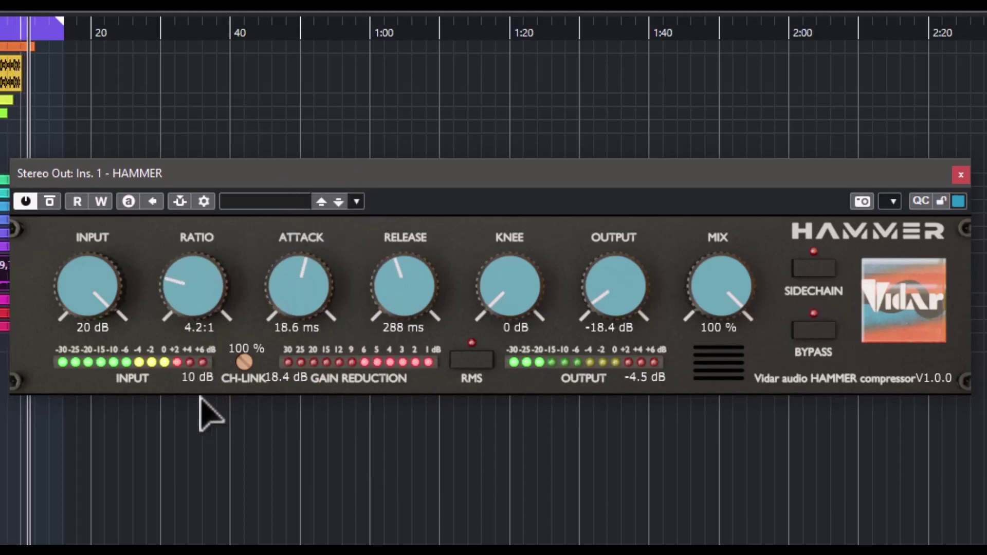
{"action": "left_click_drag", "start_coordinate": [97, 273], "coordinate": [98, 335]}
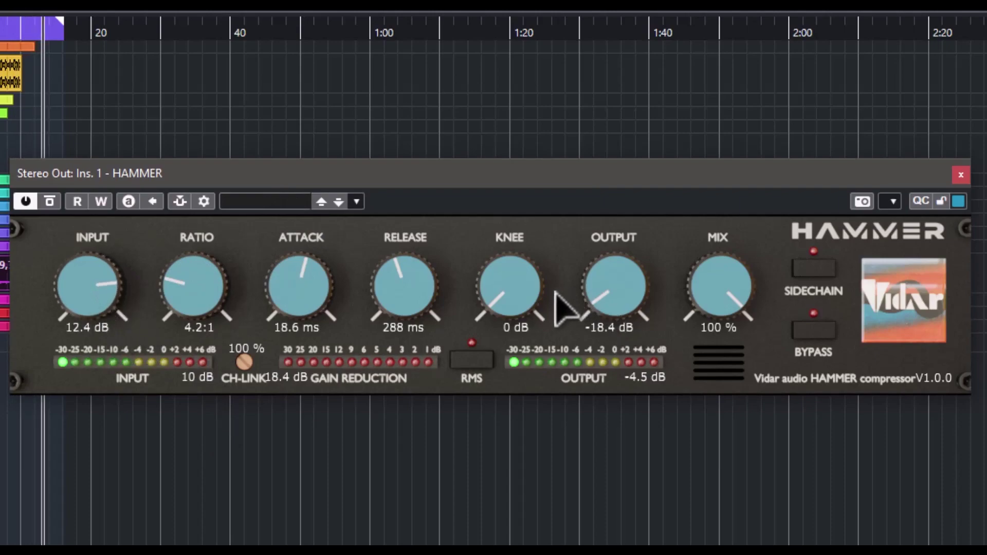
- Set the knee to 30 dB, the output to -13.8 dB and the channel link to 62 %, and compare against the bypassed signal
{"action": "left_click_drag", "start_coordinate": [511, 320], "coordinate": [524, 104]}
{"action": "left_click_drag", "start_coordinate": [619, 274], "coordinate": [607, 238]}
{"action": "left_click_drag", "start_coordinate": [249, 362], "coordinate": [237, 420]}
{"action": "left_click", "coordinate": [813, 332]}
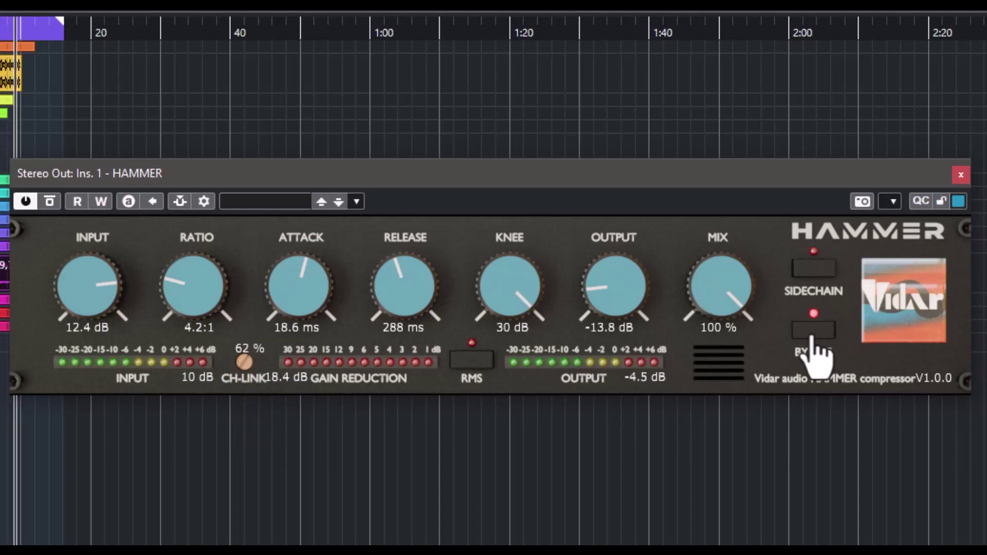
{"action": "left_click", "coordinate": [814, 332]}
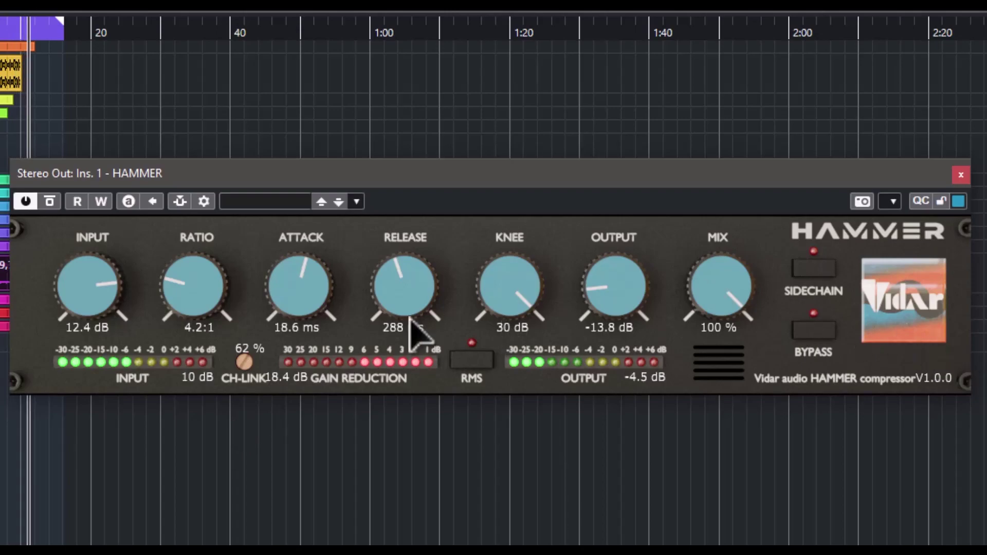